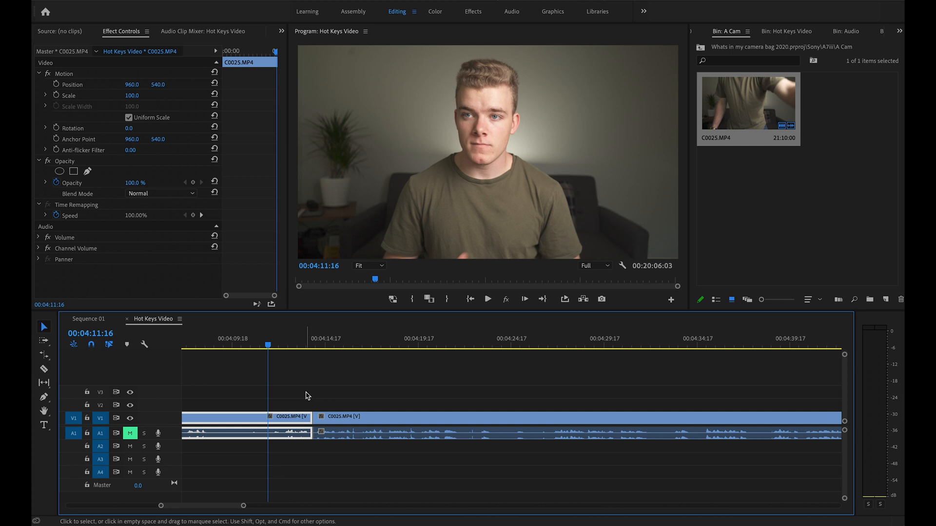
- With the Selection tool, try shifting the second clip along the timeline and move the playhead to 00:04:16:22
{"action": "key", "text": "p"}
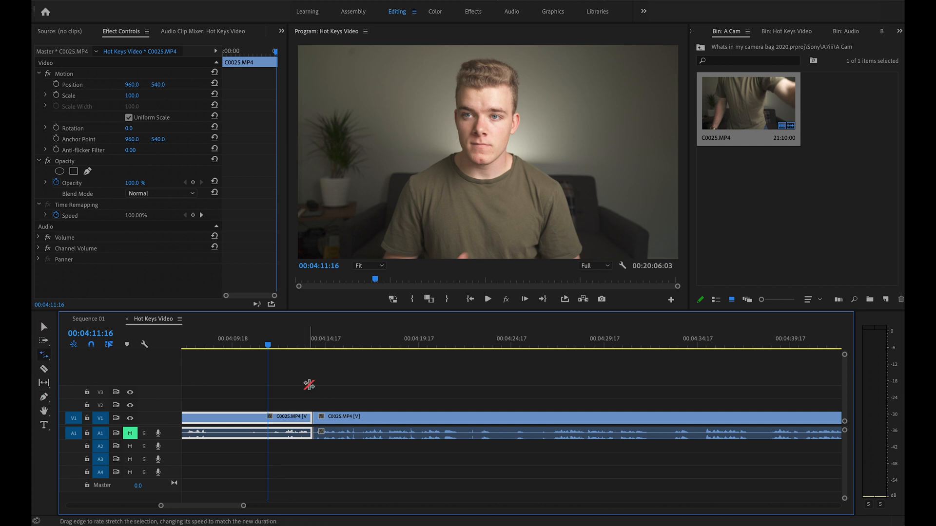
{"action": "key", "text": "v"}
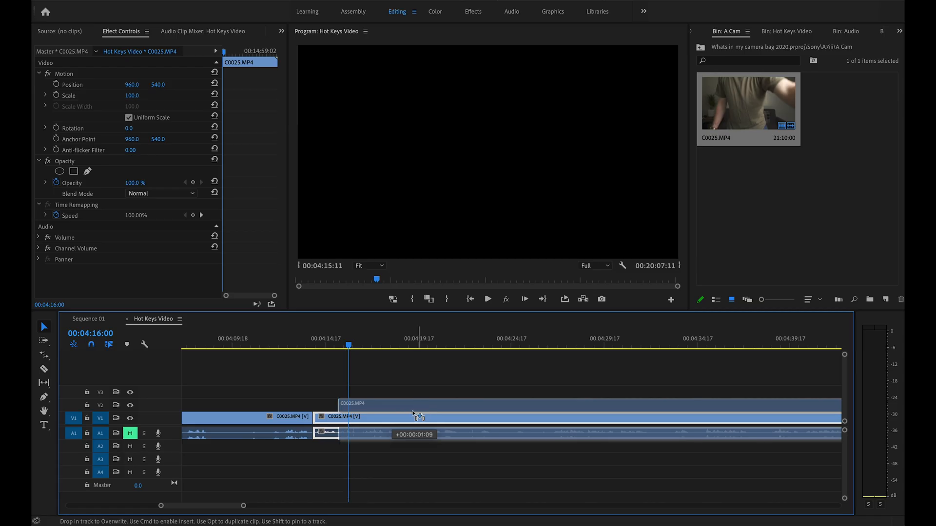
{"action": "left_click_drag", "start_coordinate": [413, 414], "coordinate": [390, 424]}
{"action": "left_click", "coordinate": [428, 345]}
{"action": "left_click_drag", "start_coordinate": [392, 346], "coordinate": [366, 345]}
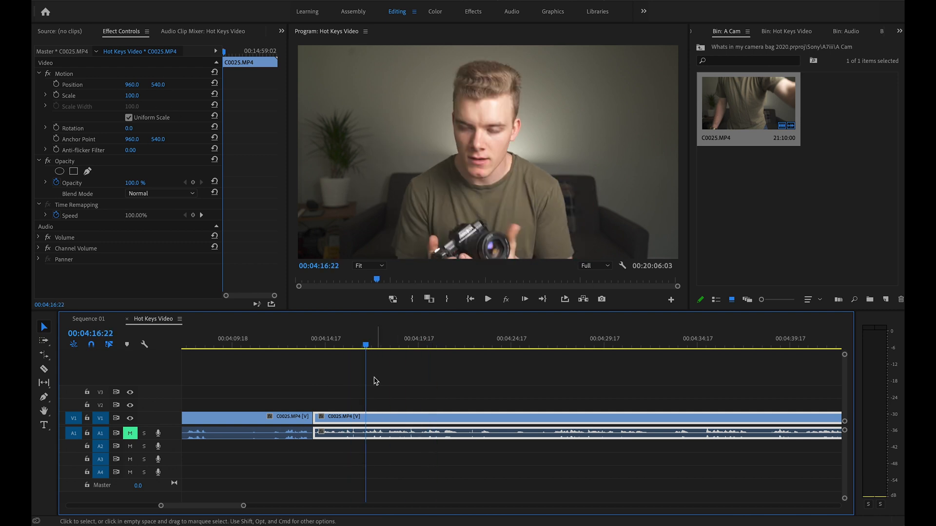
- Split the clip that starts near 00:04:14:17 into three pieces, cutting at about 00:04:19:17 and 00:04:22
{"action": "key", "text": "c"}
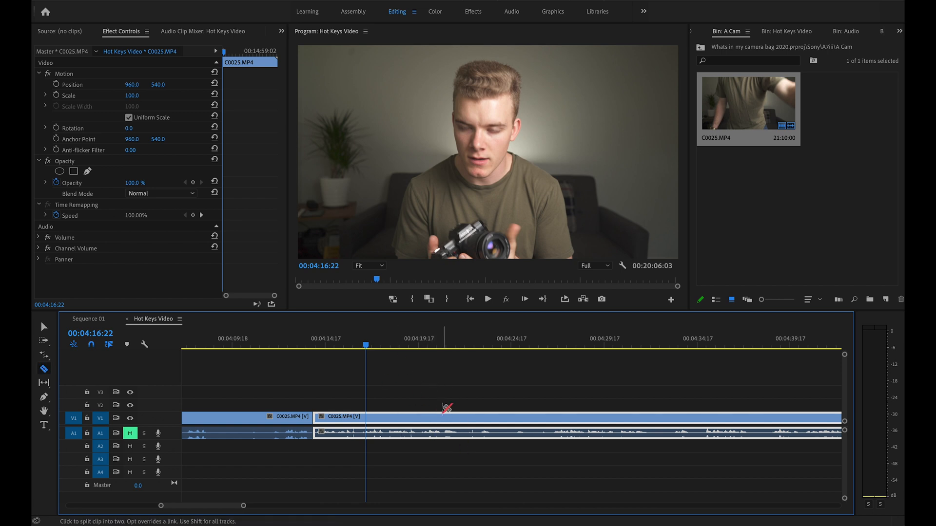
{"action": "key", "text": "v"}
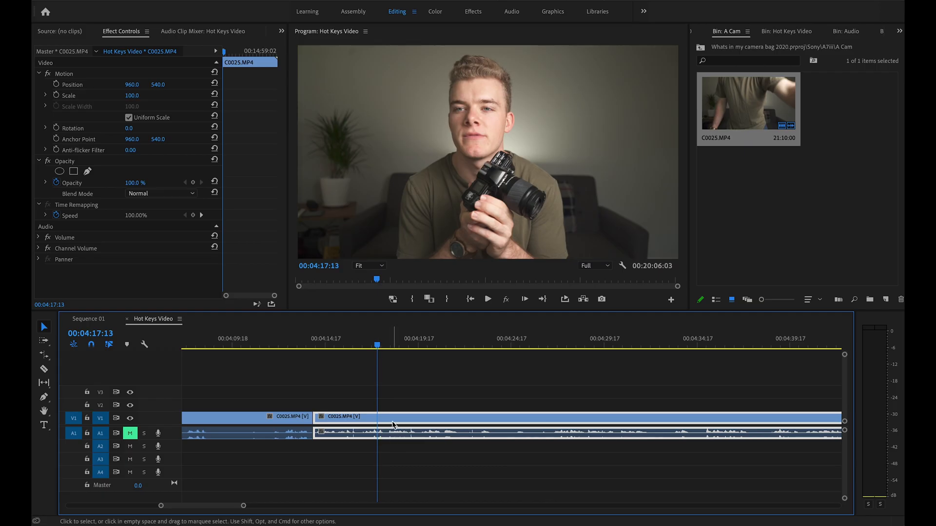
{"action": "mouse_move", "coordinate": [393, 425]}
{"action": "left_mouse_down"}
{"action": "mouse_move", "coordinate": [459, 411]}
{"action": "mouse_move", "coordinate": [401, 424]}
{"action": "mouse_move", "coordinate": [427, 425]}
{"action": "mouse_move", "coordinate": [395, 423]}
{"action": "left_mouse_up"}
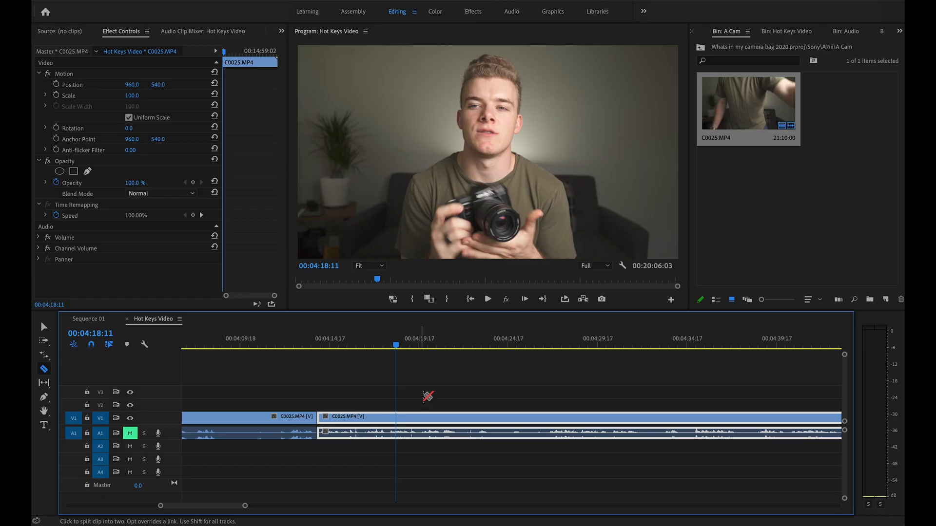
{"action": "mouse_move", "coordinate": [397, 350]}
{"action": "left_mouse_down"}
{"action": "mouse_move", "coordinate": [476, 347]}
{"action": "mouse_move", "coordinate": [407, 347]}
{"action": "left_mouse_up"}
{"action": "key", "text": "ctrl+k"}
{"action": "key", "text": "ctrl+k"}
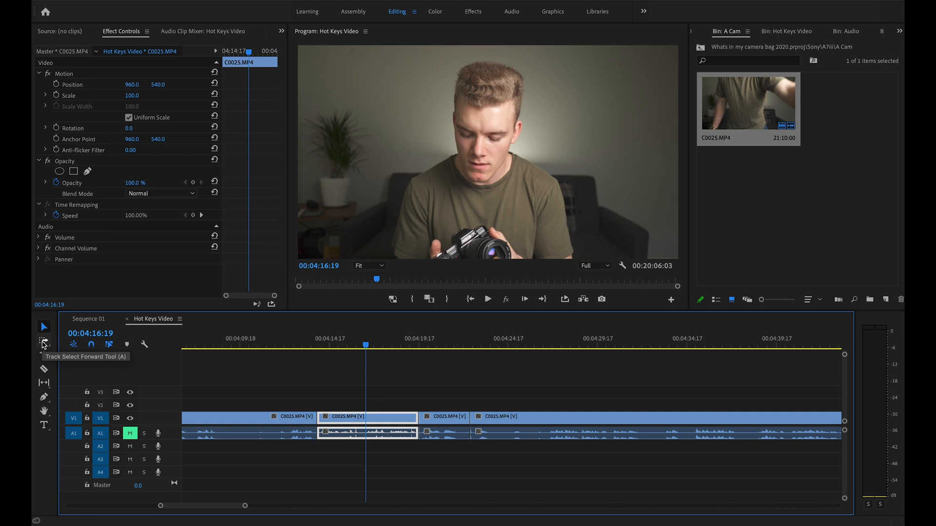
- Select the clip under the playhead and every clip after it with the Track Select Forward tool, and clear the selection
{"action": "left_click", "coordinate": [43, 343]}
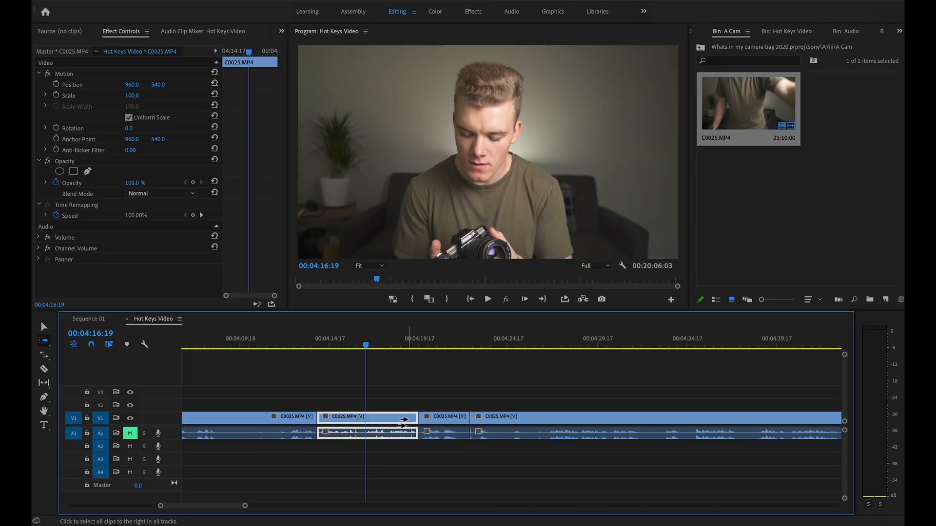
{"action": "left_click", "coordinate": [402, 426]}
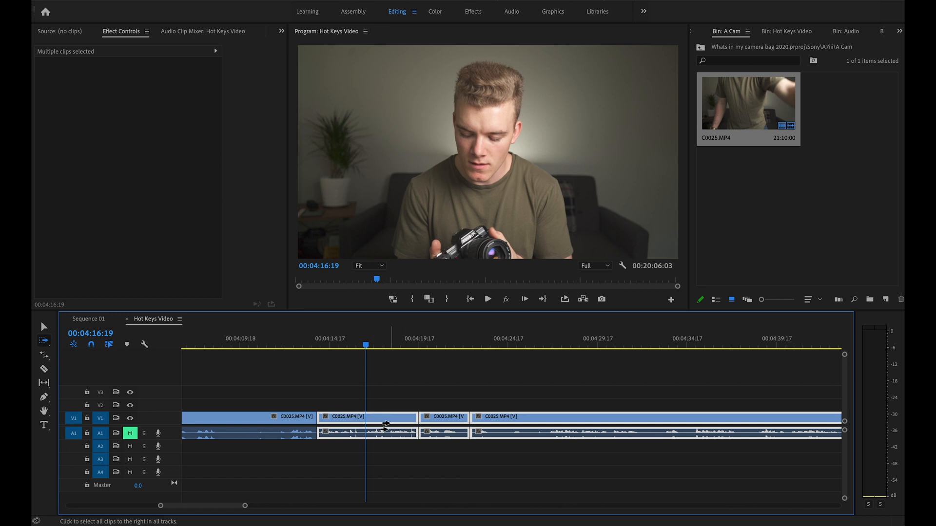
{"action": "key", "text": "v"}
{"action": "left_click_drag", "start_coordinate": [397, 426], "coordinate": [376, 422]}
{"action": "scroll", "coordinate": [503, 425], "scroll_direction": "down", "scroll_amount": 3}
{"action": "scroll", "coordinate": [503, 425], "scroll_direction": "up", "scroll_amount": 3}
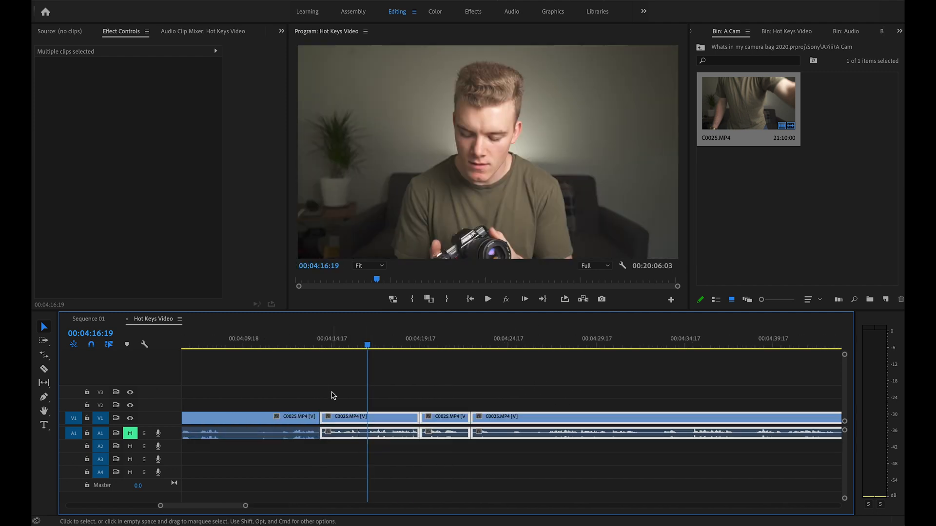
{"action": "left_click", "coordinate": [333, 395]}
- Raise the short middle clip near 00:04:19:17 to track V2 and select all clips forward from the one under the playhead
{"action": "key", "text": "a"}
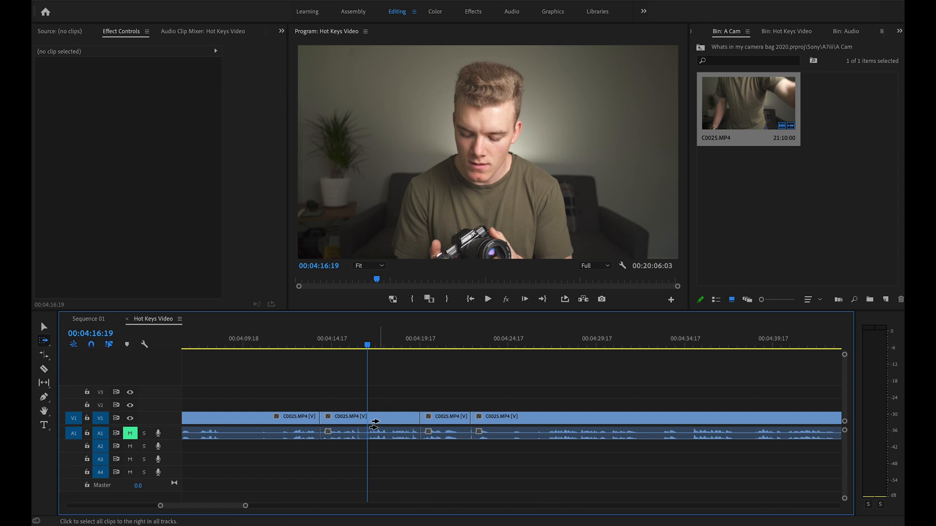
{"action": "left_click", "coordinate": [390, 424]}
{"action": "left_click_drag", "start_coordinate": [391, 423], "coordinate": [438, 424]}
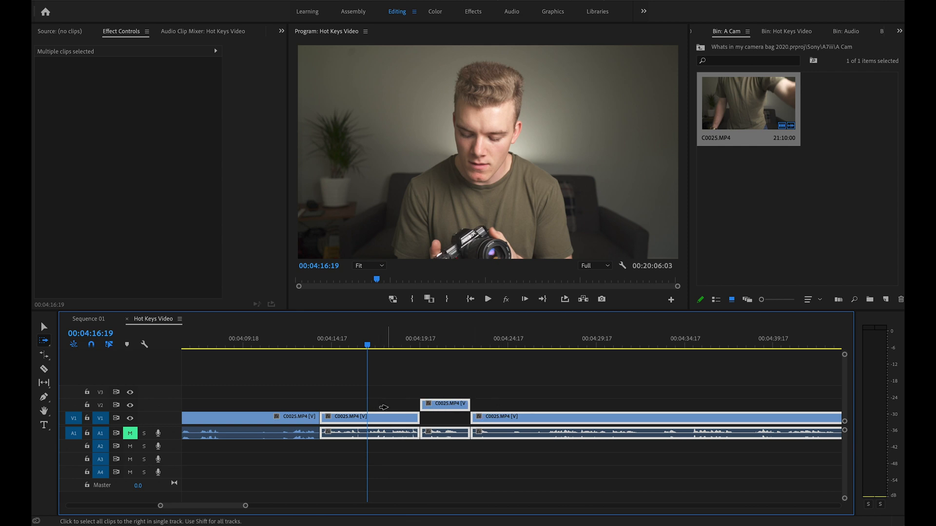
- Select forward on a single track only, first on V2 and on V1 as well, and clear the selection
{"action": "left_click", "coordinate": [385, 406]}
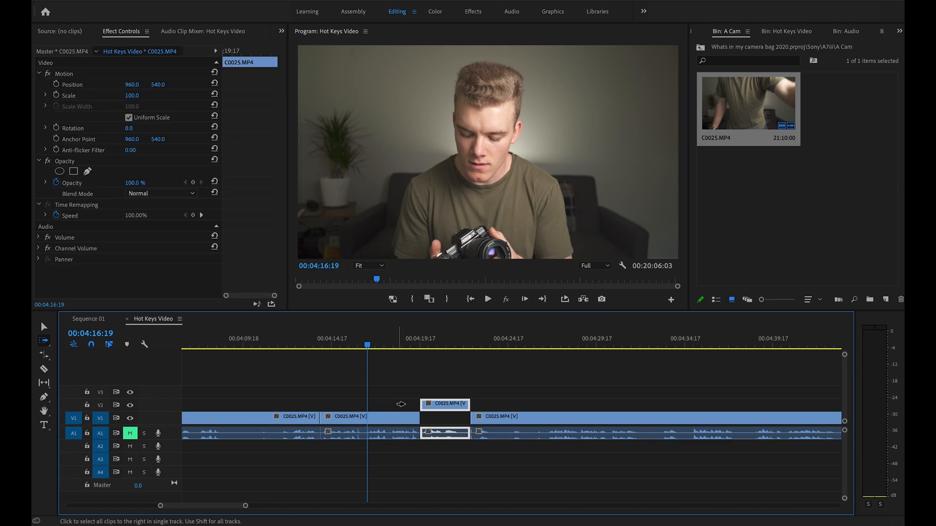
{"action": "left_click", "coordinate": [399, 417]}
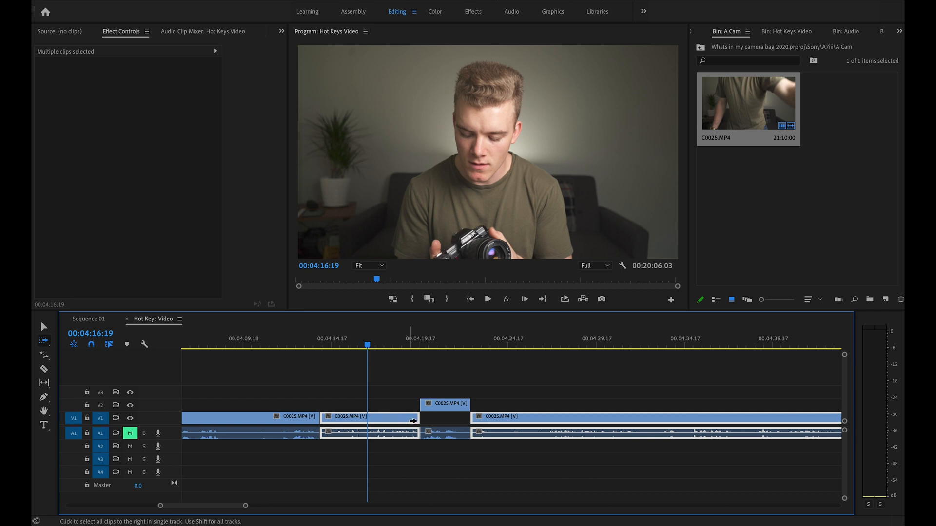
{"action": "key", "text": "v"}
{"action": "left_click", "coordinate": [336, 404]}
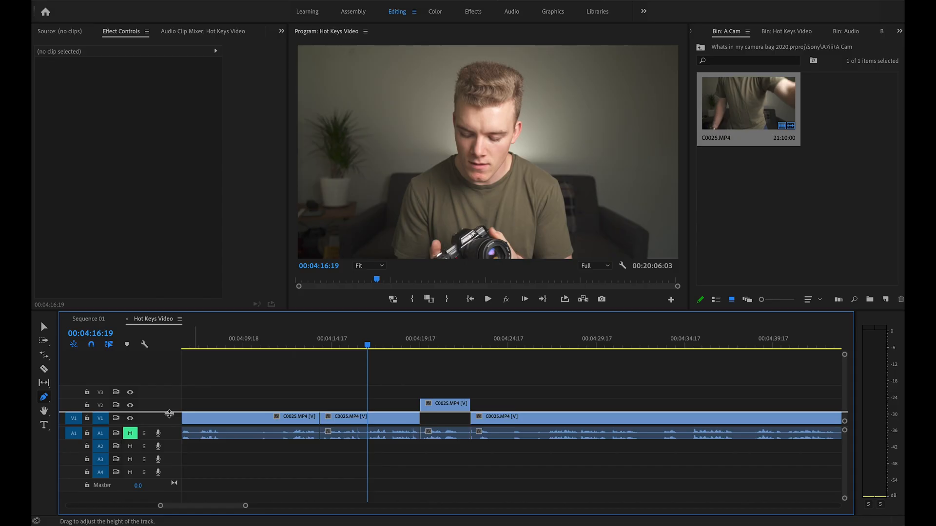
- Enlarge video track V1 and use the Pen tool to keyframe an opacity fade-out at the end of the first clip
{"action": "left_click_drag", "start_coordinate": [176, 415], "coordinate": [176, 397]}
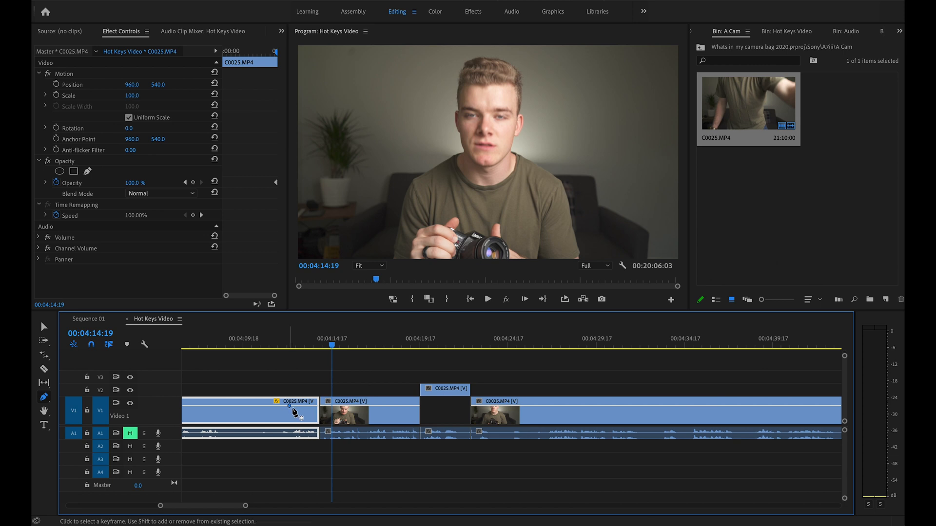
{"action": "left_click_drag", "start_coordinate": [318, 406], "coordinate": [320, 432]}
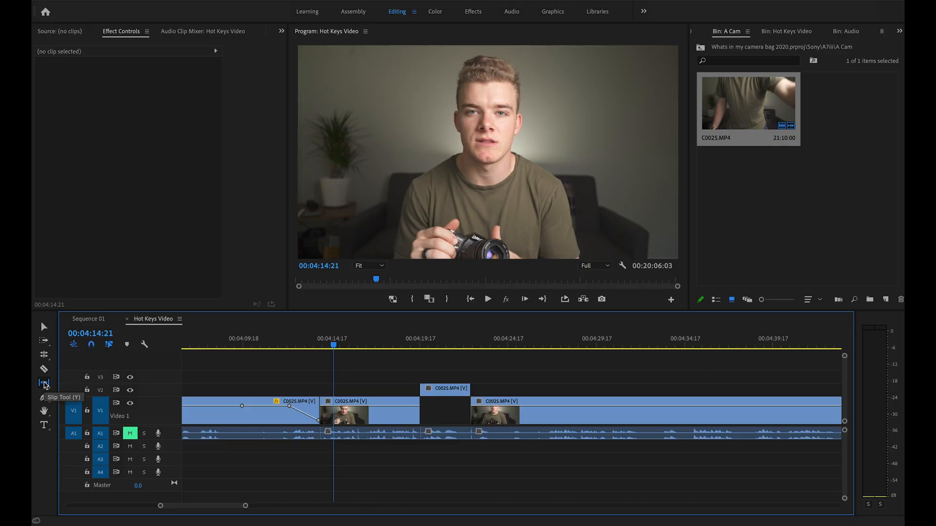
- Slip the footage inside the V1 clip under the playhead with the Slip tool, keeping its timeline position
{"action": "left_click", "coordinate": [44, 383]}
{"action": "mouse_move", "coordinate": [374, 415]}
{"action": "left_mouse_down"}
{"action": "mouse_move", "coordinate": [361, 416]}
{"action": "mouse_move", "coordinate": [385, 417]}
{"action": "mouse_move", "coordinate": [368, 415]}
{"action": "left_mouse_up"}
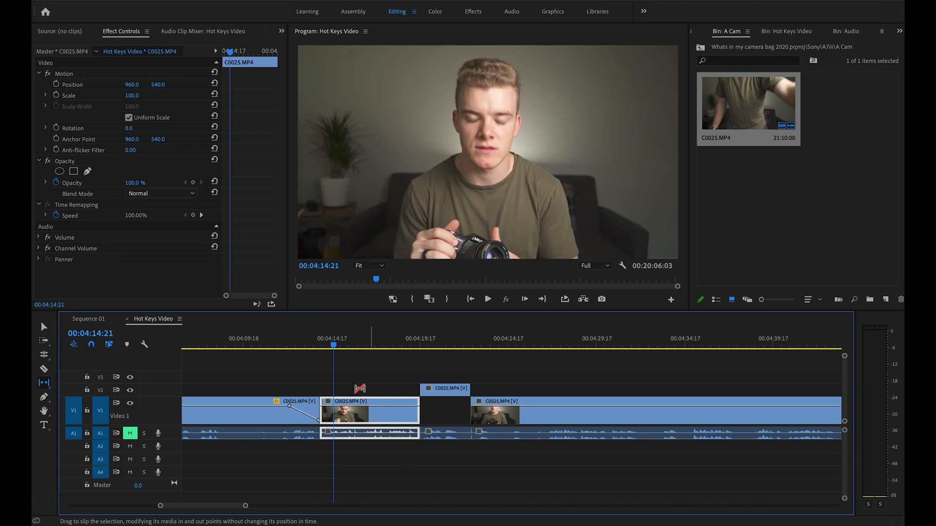
{"action": "left_click_drag", "start_coordinate": [366, 419], "coordinate": [368, 418]}
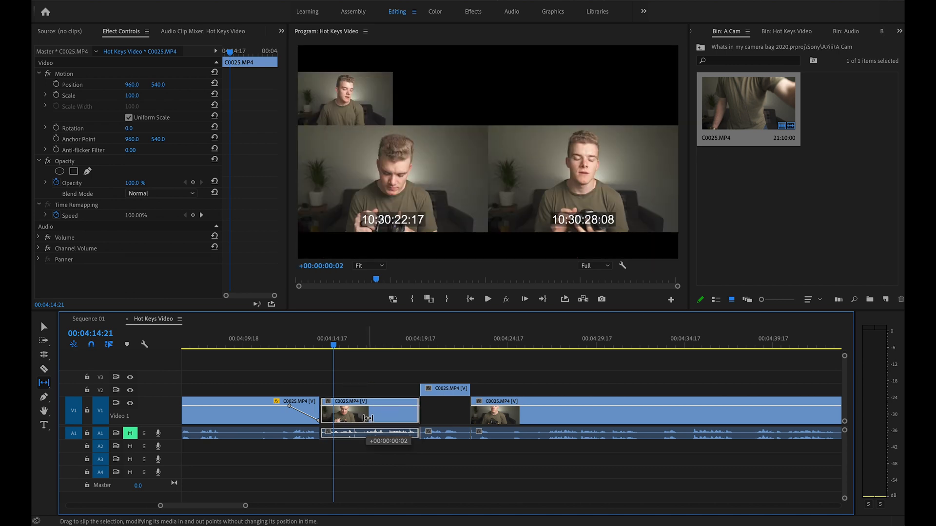
{"action": "left_click_drag", "start_coordinate": [368, 418], "coordinate": [341, 413]}
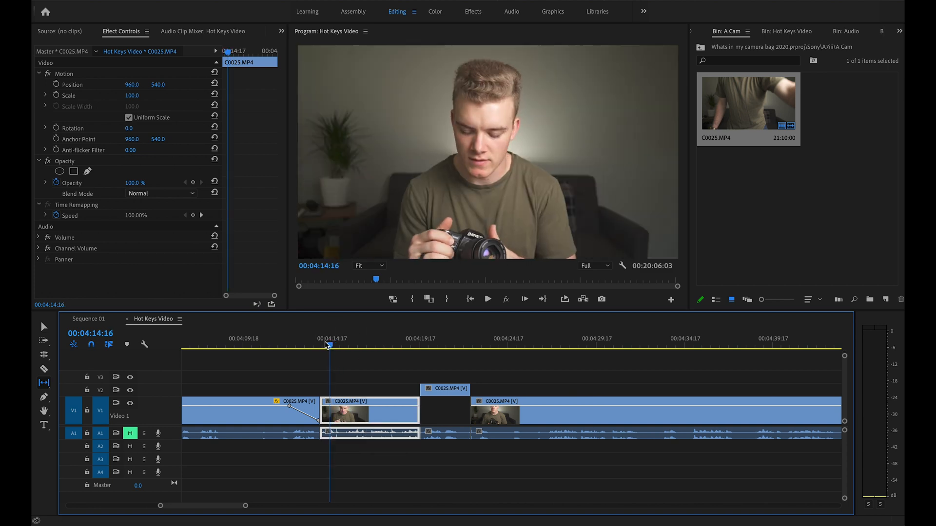
- Scrub through the slipped clip to review it, and deselect it with the Selection tool
{"action": "left_click", "coordinate": [398, 344]}
{"action": "left_click_drag", "start_coordinate": [400, 341], "coordinate": [374, 341]}
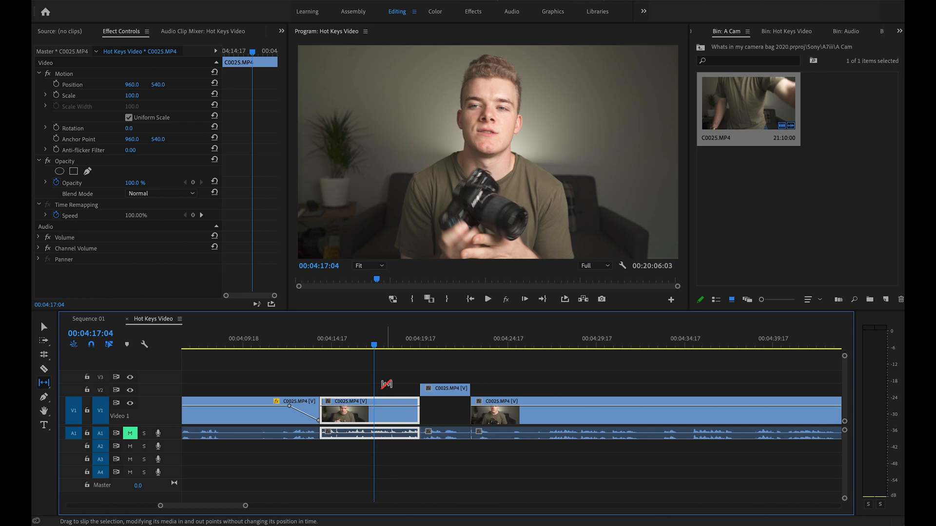
{"action": "left_click", "coordinate": [44, 327]}
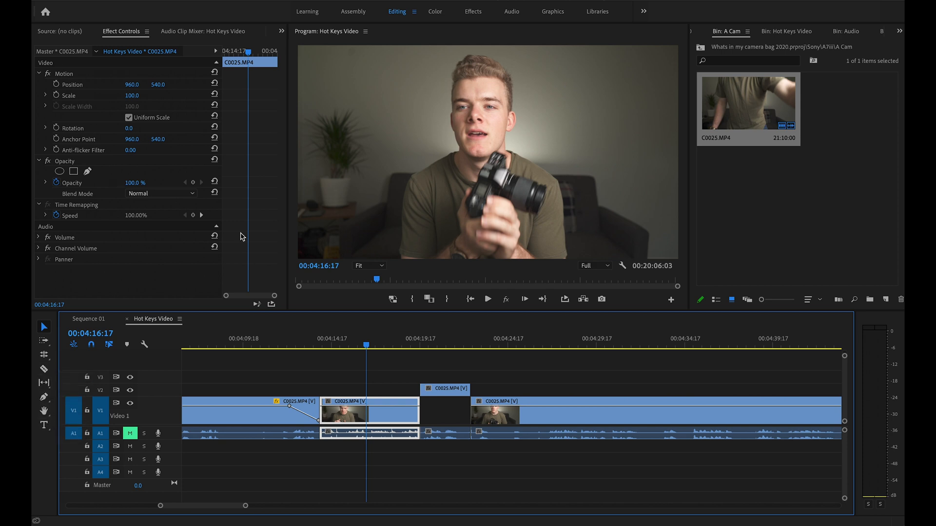
{"action": "left_click", "coordinate": [275, 376]}
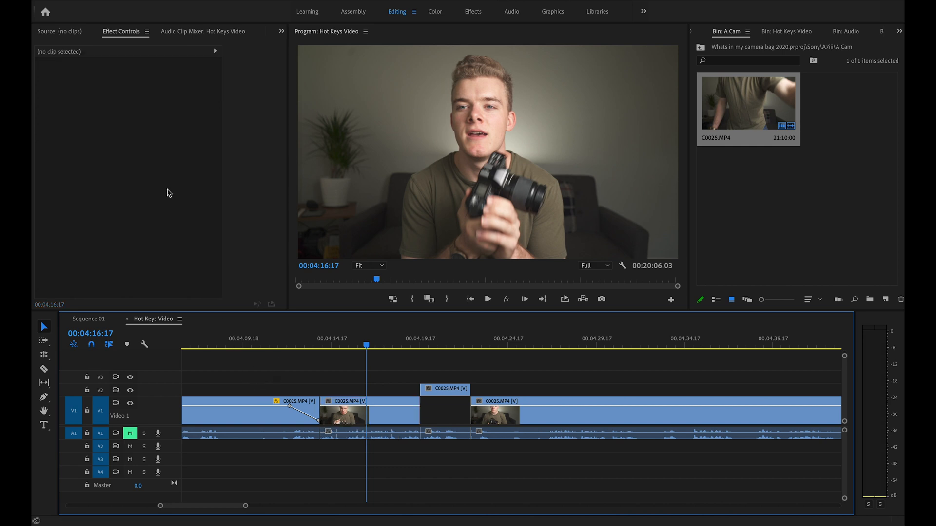
- Open the Keyboard Shortcuts settings and browse the Application commands down to the Rectangle Tool
{"action": "left_click", "coordinate": [80, 0]}
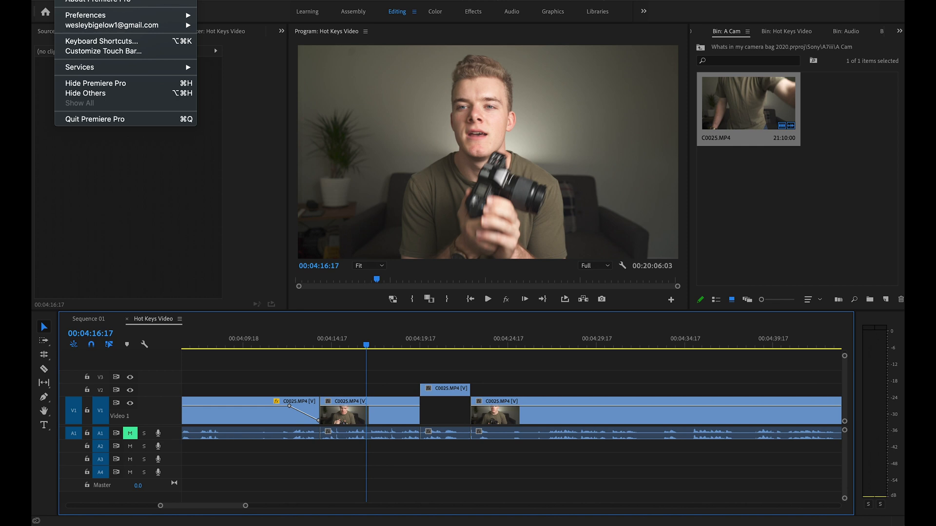
{"action": "left_click", "coordinate": [101, 42]}
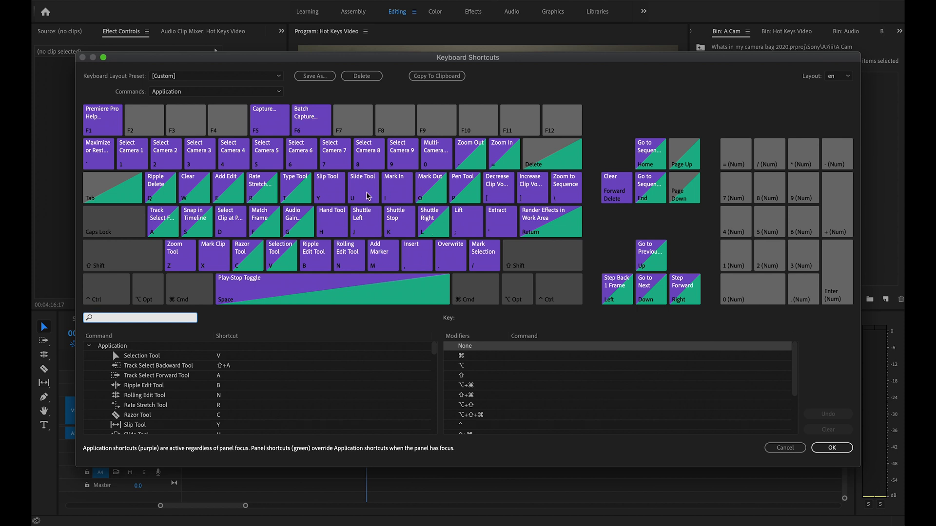
{"action": "scroll", "coordinate": [146, 395], "scroll_direction": "down", "scroll_amount": 4}
{"action": "scroll", "coordinate": [146, 393], "scroll_direction": "down", "scroll_amount": 3}
{"action": "scroll", "coordinate": [148, 395], "scroll_direction": "up", "scroll_amount": 5}
{"action": "scroll", "coordinate": [148, 395], "scroll_direction": "down", "scroll_amount": 4}
{"action": "scroll", "coordinate": [146, 395], "scroll_direction": "down", "scroll_amount": 1}
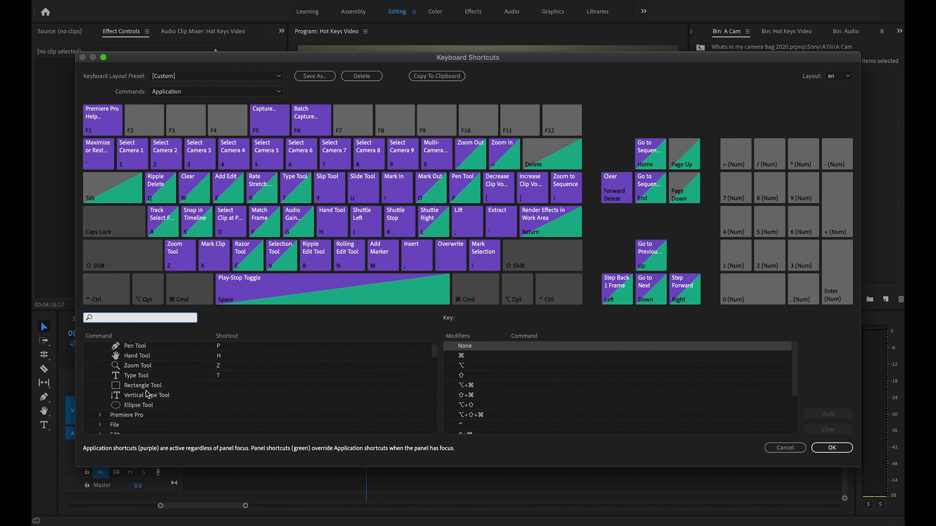
- Assign the shortcut Shift+P to the Rectangle Tool and save the keyboard shortcuts
{"action": "left_click", "coordinate": [147, 388]}
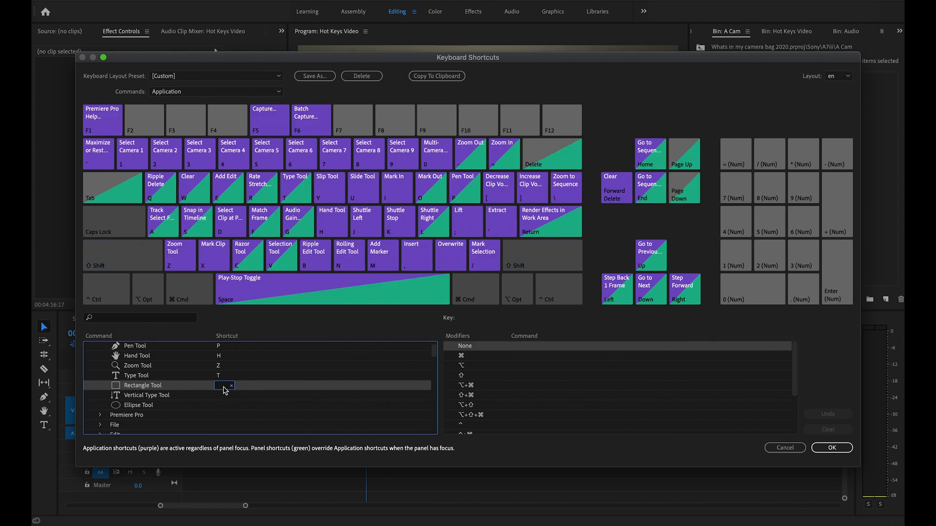
{"action": "key", "text": "shift+p"}
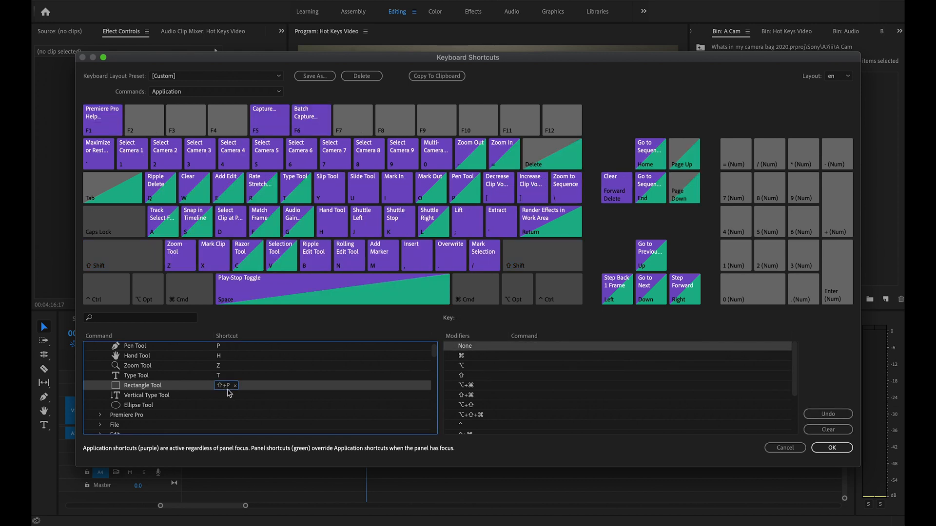
{"action": "left_click", "coordinate": [835, 450]}
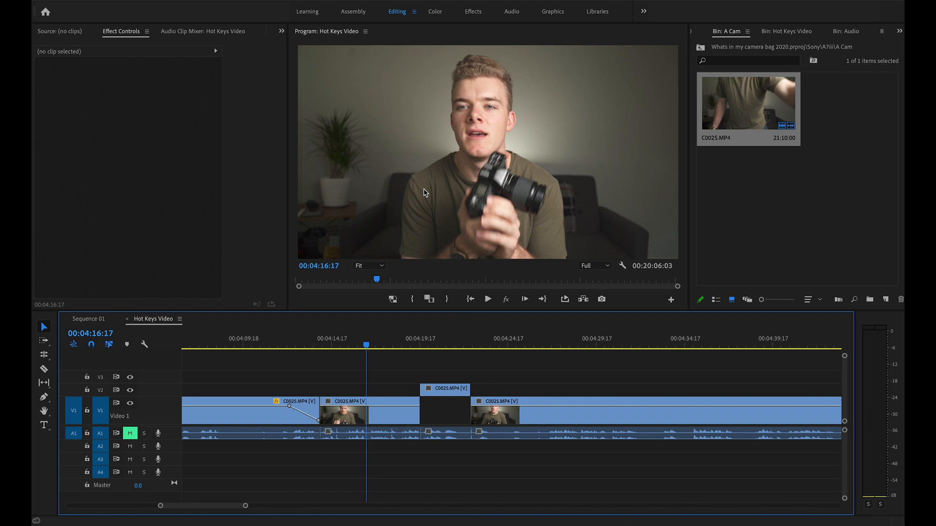
- Draw a rectangle over the person in the program monitor and reopen the Keyboard Shortcuts settings
{"action": "left_click_drag", "start_coordinate": [359, 117], "coordinate": [604, 223]}
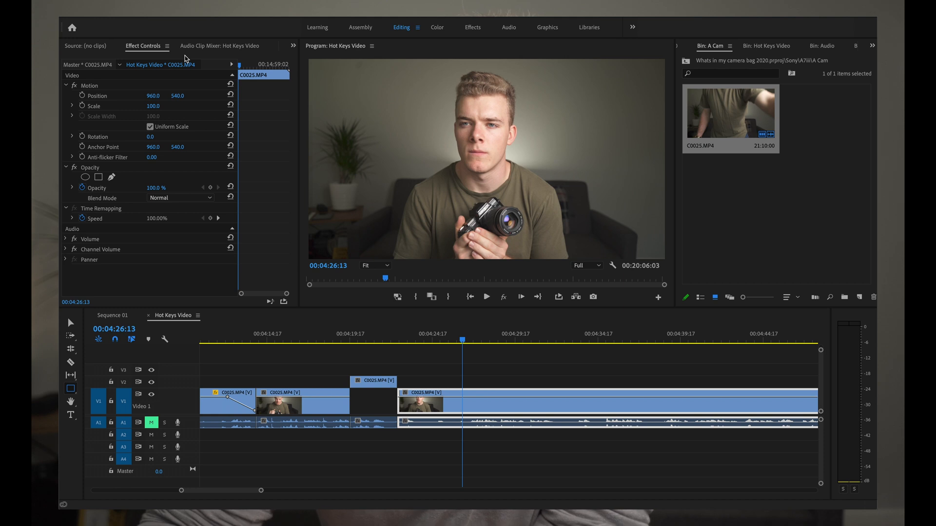
{"action": "key", "text": "super+alt+k"}
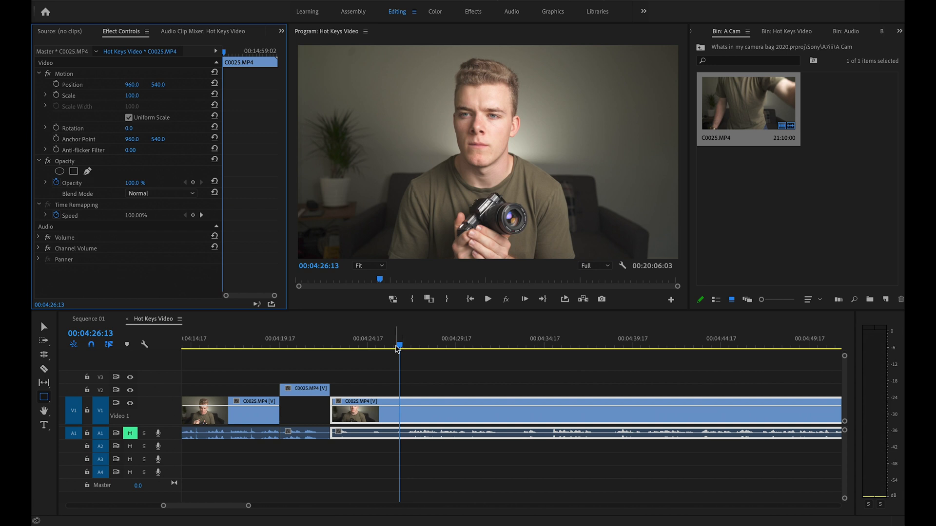
- Move the playhead to 00:04:30:11 and split the selected V1 clip there with Add Edit
{"action": "left_click_drag", "start_coordinate": [397, 349], "coordinate": [469, 348]}
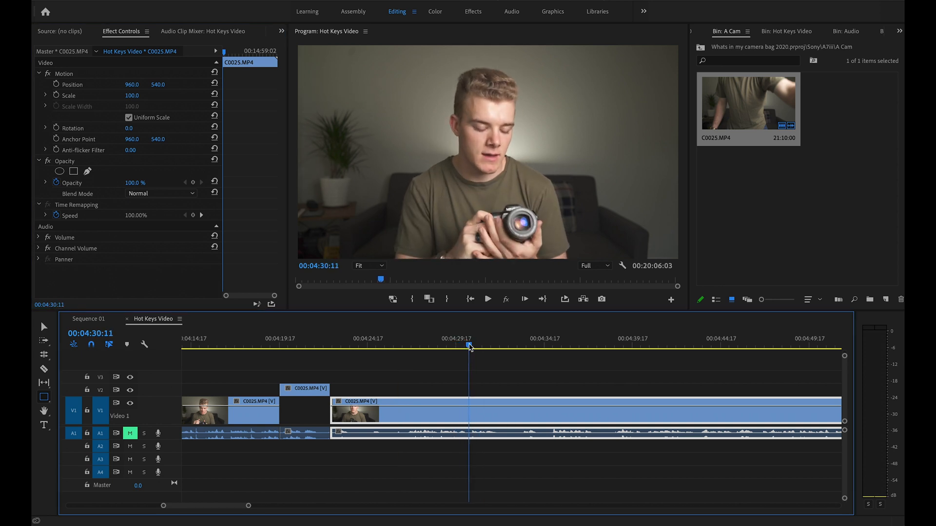
{"action": "key", "text": "super+k"}
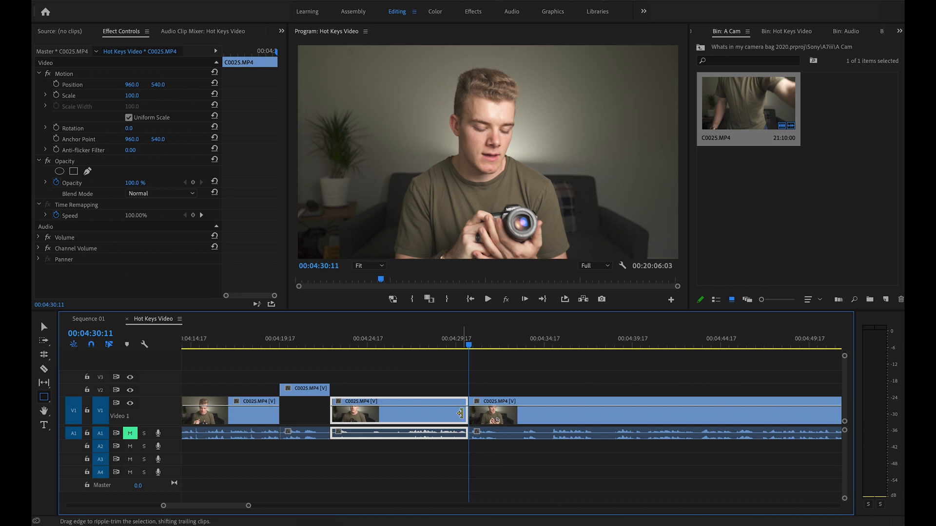
- Cut the clip after the playhead at about 00:04:32 with the Razor tool and undo that cut
{"action": "key", "text": "c"}
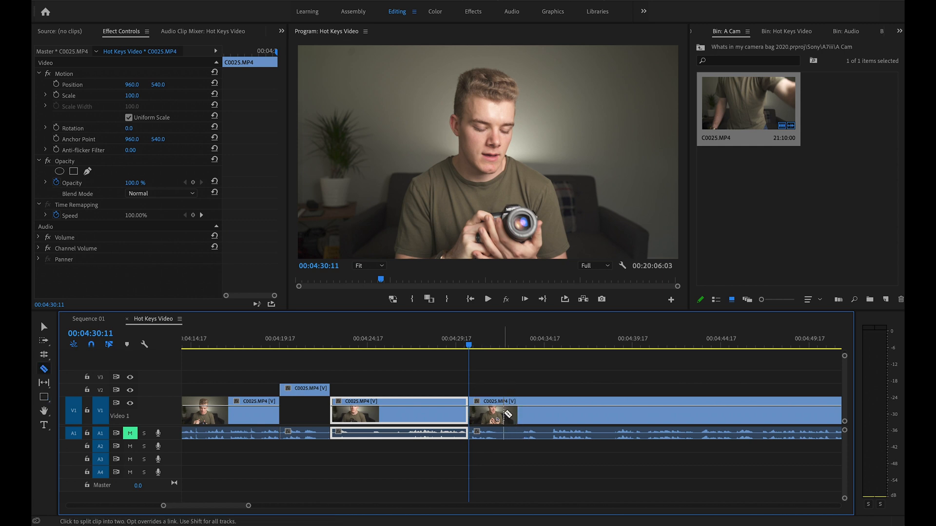
{"action": "left_click", "coordinate": [503, 415]}
{"action": "key", "text": "super+z"}
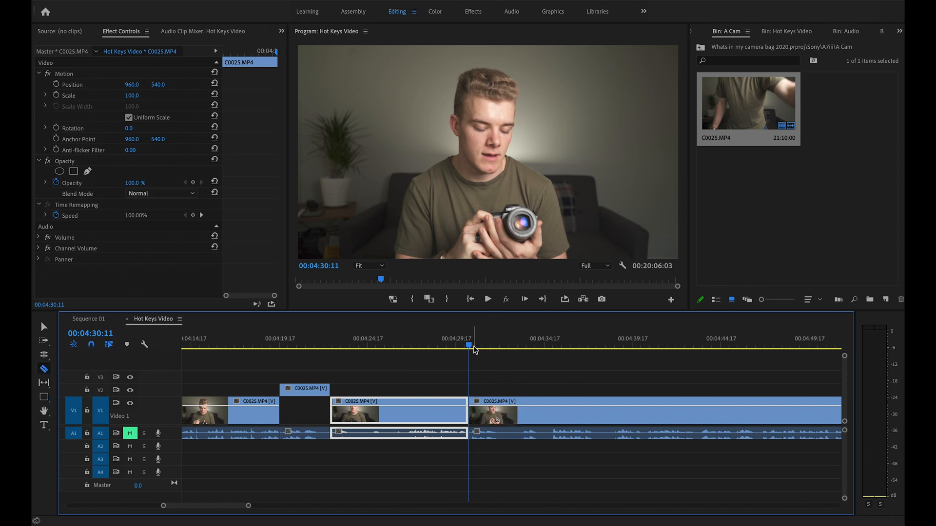
- Split the V1 clip at 00:04:28:04 and delete the piece between there and 00:04:30:11, leaving a gap
{"action": "left_click_drag", "start_coordinate": [472, 347], "coordinate": [428, 347]}
{"action": "key", "text": "super+k"}
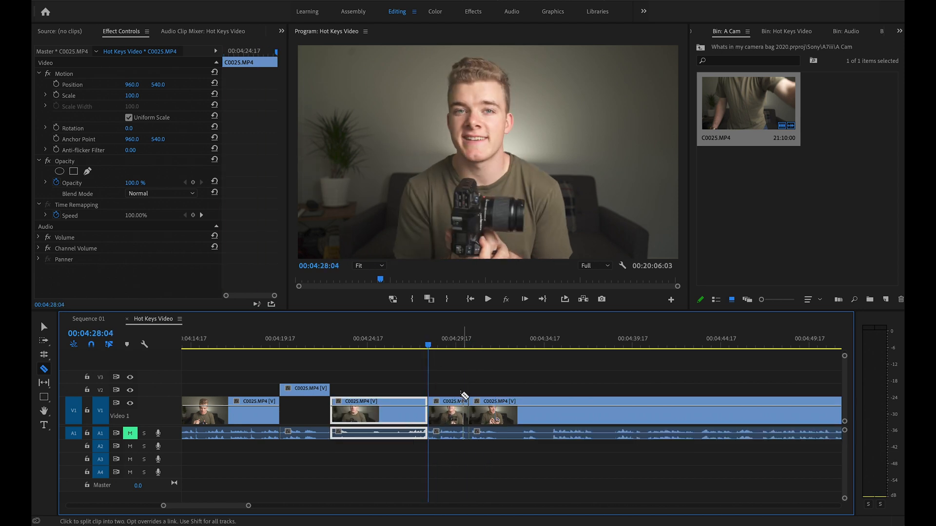
{"action": "left_click_drag", "start_coordinate": [428, 346], "coordinate": [444, 346]}
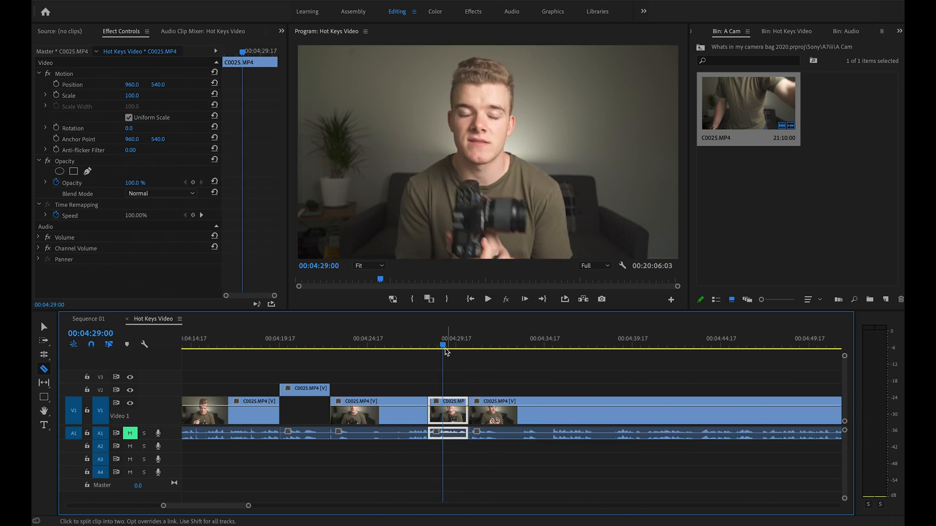
{"action": "key", "text": "Delete"}
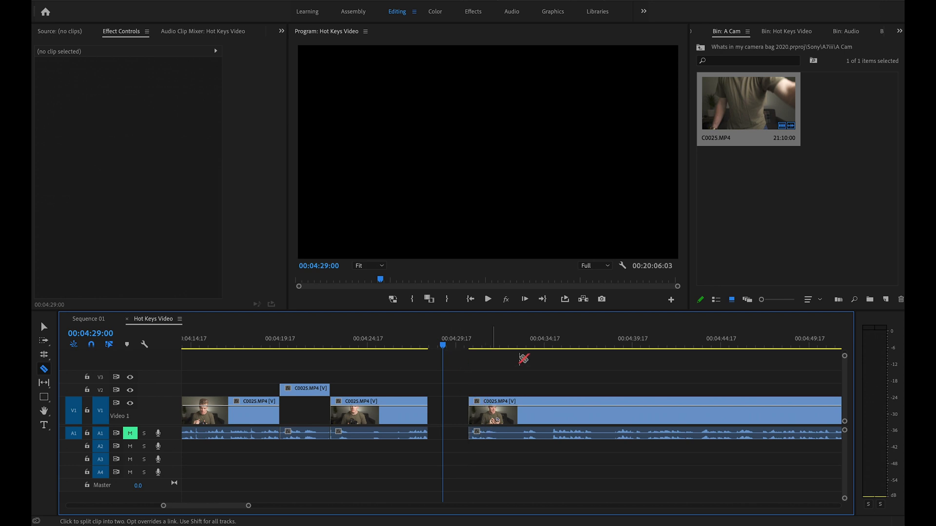
- Split the clip after the gap at 00:04:34:19 and 00:04:38:03 and ripple delete the piece between the cuts
{"action": "scroll", "coordinate": [538, 360], "scroll_direction": "down", "scroll_amount": 3}
{"action": "left_click_drag", "start_coordinate": [424, 346], "coordinate": [437, 346]}
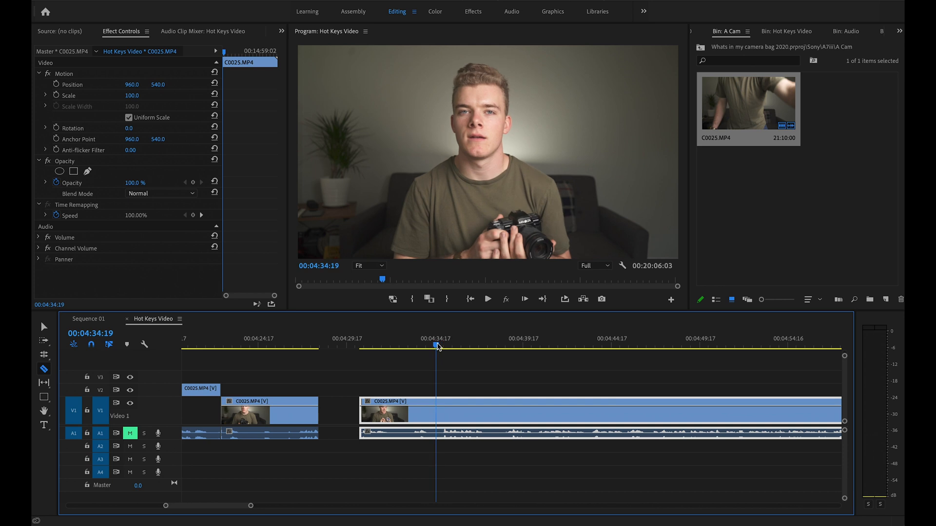
{"action": "key", "text": "super+k"}
{"action": "left_click", "coordinate": [494, 345]}
{"action": "key", "text": "super+k"}
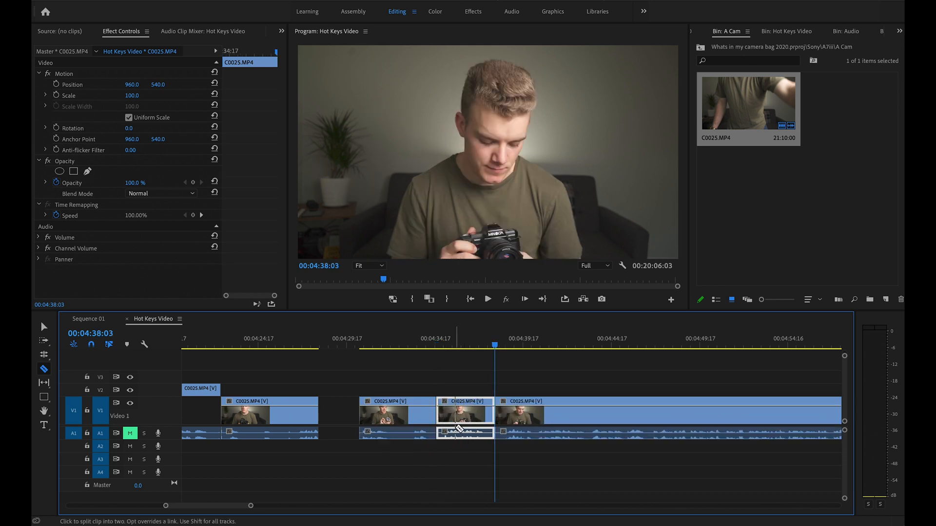
{"action": "key", "text": "q"}
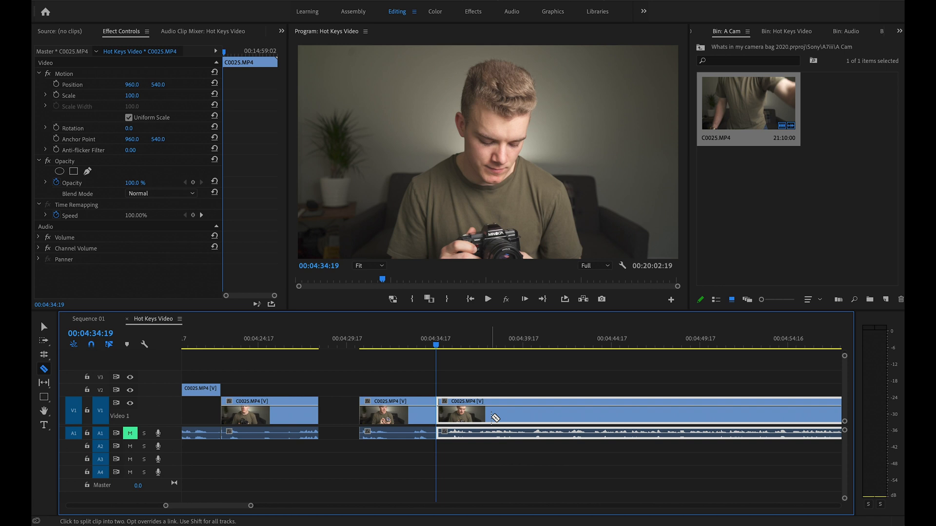
- Add edits to the last V1 clip at 00:04:36:23 and 00:04:40:02 and ripple delete the section between them
{"action": "left_click_drag", "start_coordinate": [436, 345], "coordinate": [532, 350]}
{"action": "key", "text": "ctrl+k"}
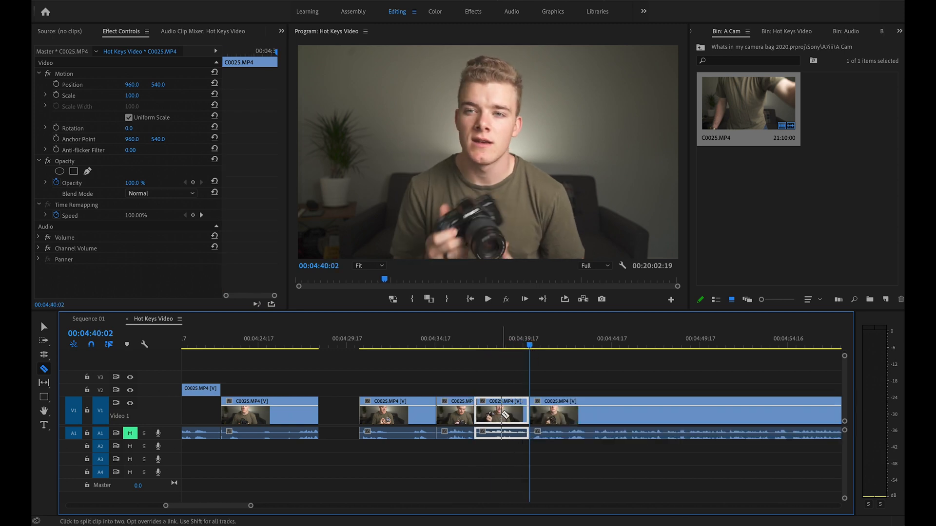
{"action": "key", "text": "Up"}
- Split the last V1 clip at about 00:04:40 and at 00:04:42:03 and ripple delete the short section between
{"action": "left_click_drag", "start_coordinate": [474, 344], "coordinate": [534, 343]}
{"action": "key", "text": "ctrl+k"}
{"action": "left_click", "coordinate": [566, 344]}
{"action": "key", "text": "ctrl+k"}
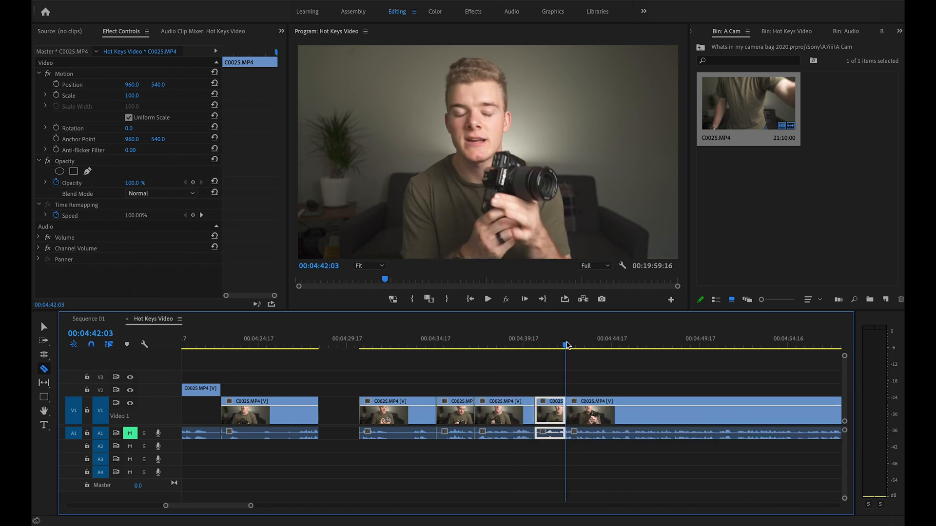
{"action": "key", "text": "shift+Delete"}
- Cut the remaining V1 clip at 00:04:44:03 and about 00:04:46 and ripple delete the part between the cuts
{"action": "left_click_drag", "start_coordinate": [572, 344], "coordinate": [601, 344]}
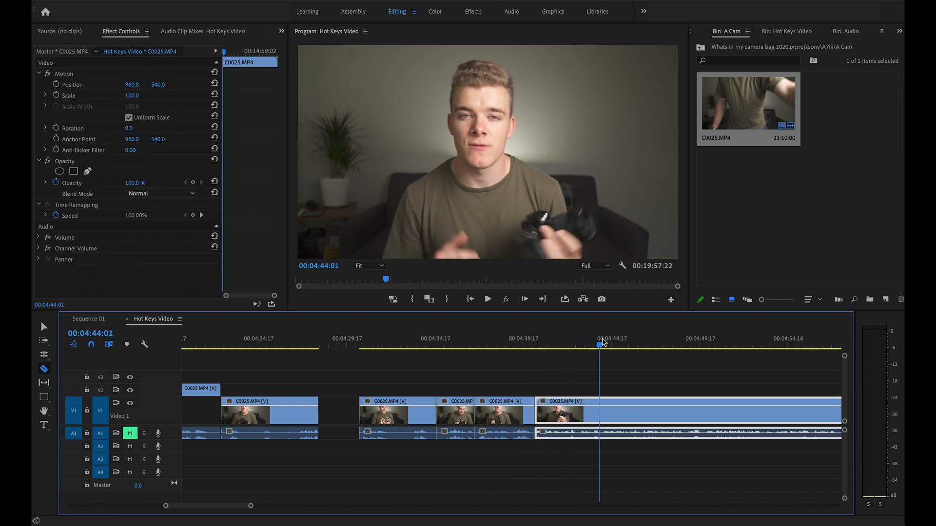
{"action": "key", "text": "ctrl+k"}
{"action": "left_click", "coordinate": [650, 344]}
{"action": "key", "text": "ctrl+k"}
{"action": "key", "text": "shift+Delete"}
{"action": "scroll", "coordinate": [554, 393], "scroll_direction": "right", "scroll_amount": 4}
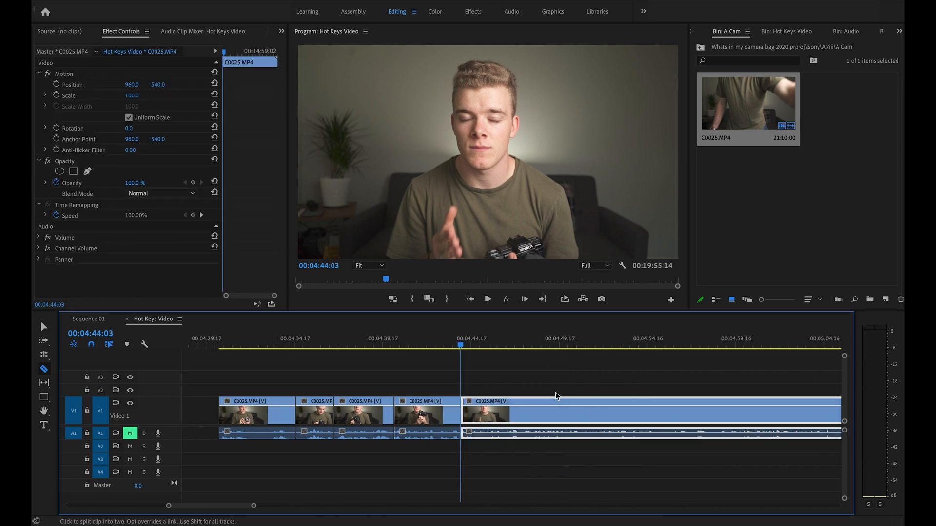
- Step the playhead back through the edit points to 00:04:36:23 and return it to the edit at 00:04:48:08
{"action": "scroll", "coordinate": [557, 396], "scroll_direction": "right", "scroll_amount": 5}
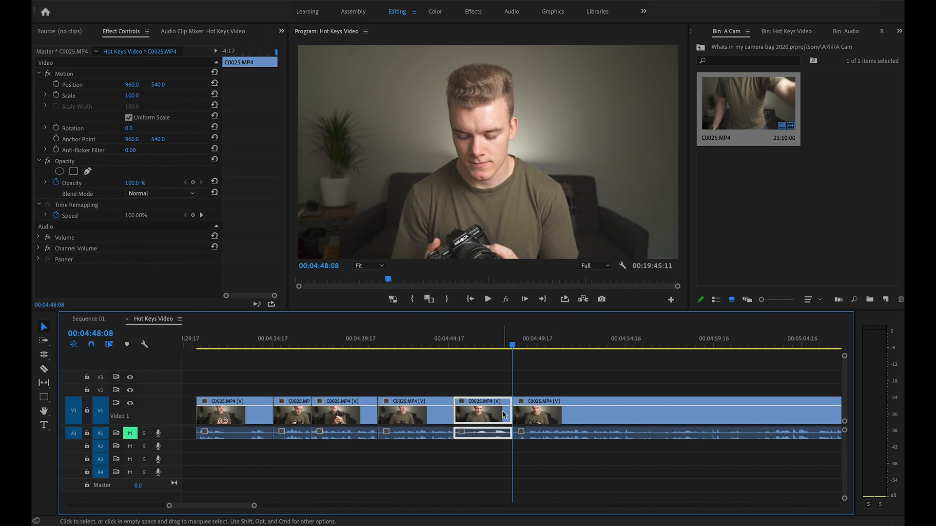
{"action": "key", "text": "Up"}
{"action": "key", "text": "Up"}
{"action": "key", "text": "Up"}
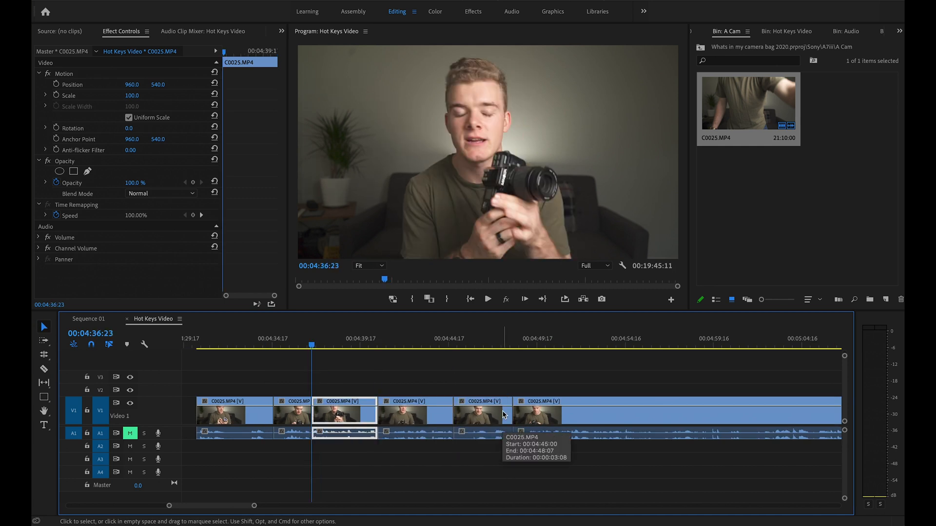
{"action": "key", "text": "Down"}
{"action": "left_click", "coordinate": [511, 342]}
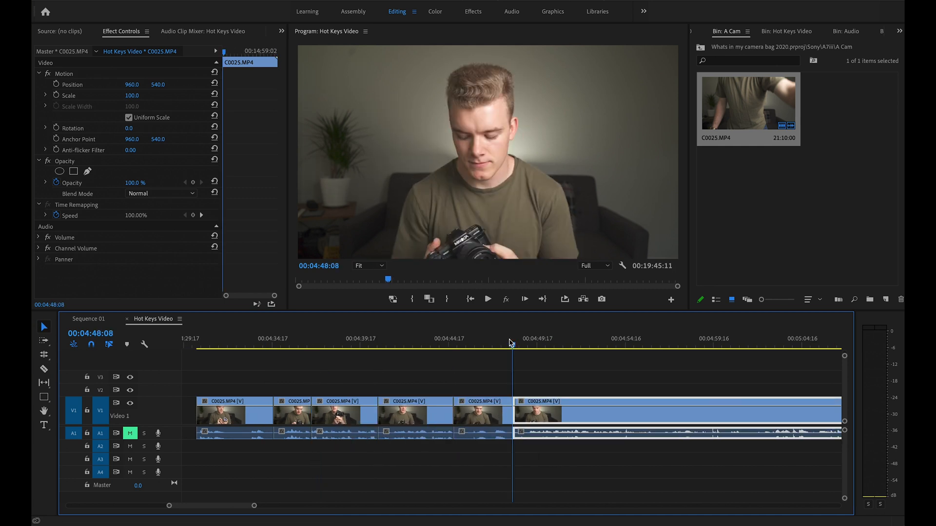
- Jump back to the edit point at 00:04:40:17, delete the clip starting there and undo the deletion
{"action": "key", "text": "Up"}
{"action": "key", "text": "Up"}
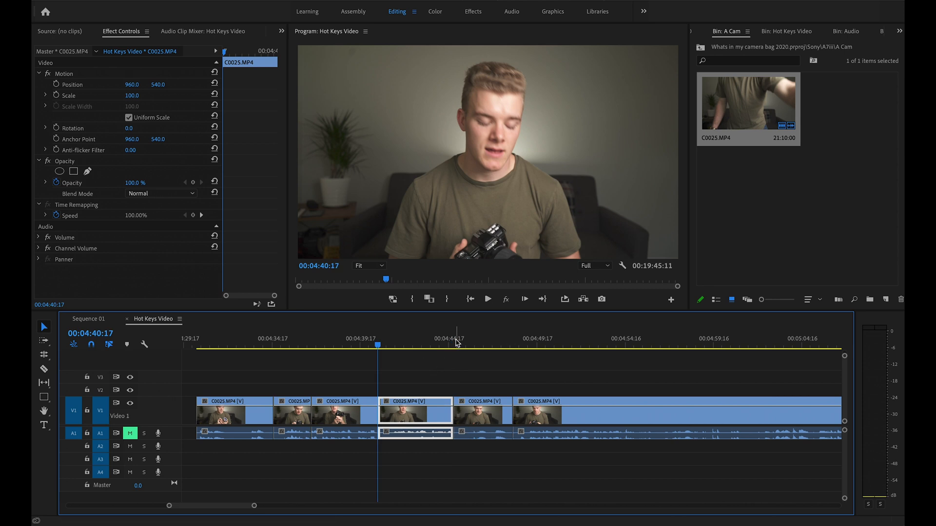
{"action": "key", "text": "Delete"}
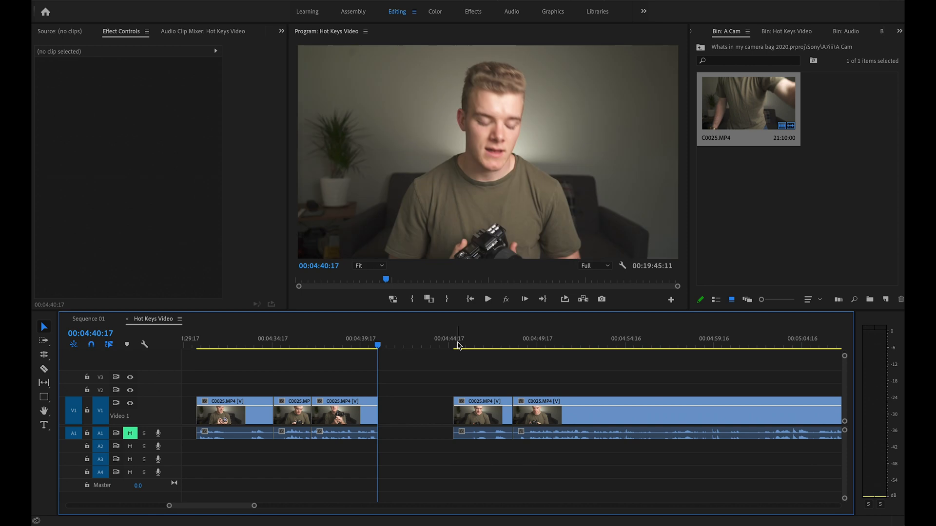
{"action": "key", "text": "ctrl+z"}
{"action": "key", "text": "Down"}
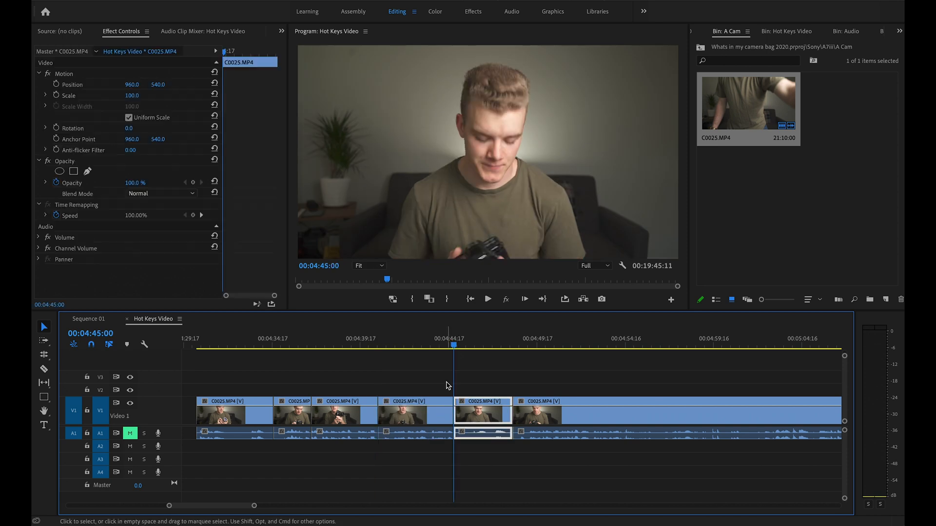
{"action": "key", "text": "Up"}
{"action": "left_click", "coordinate": [418, 389]}
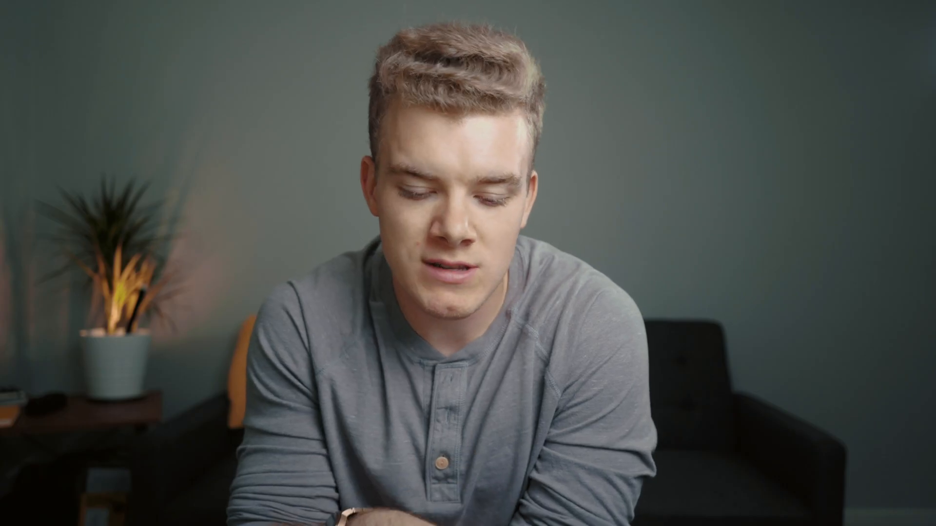